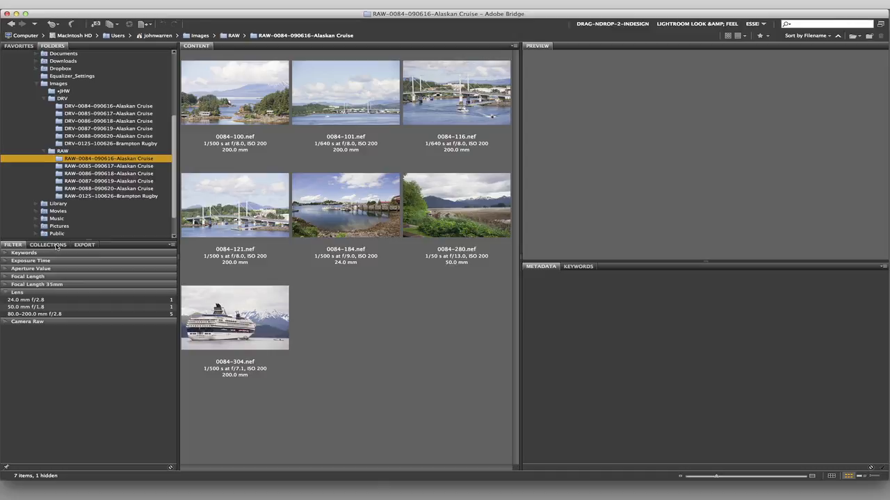
Step: Create a new regular collection named "Alaska Cruise"
left_click(47, 245)
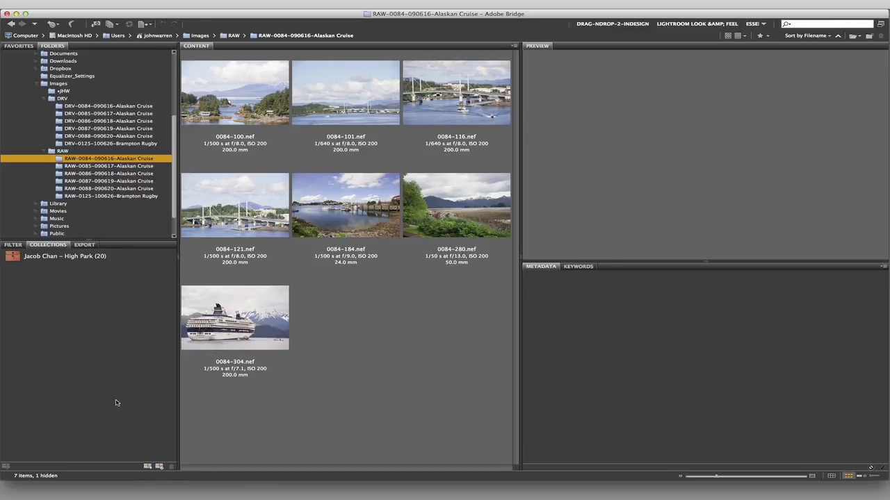
left_click(148, 467)
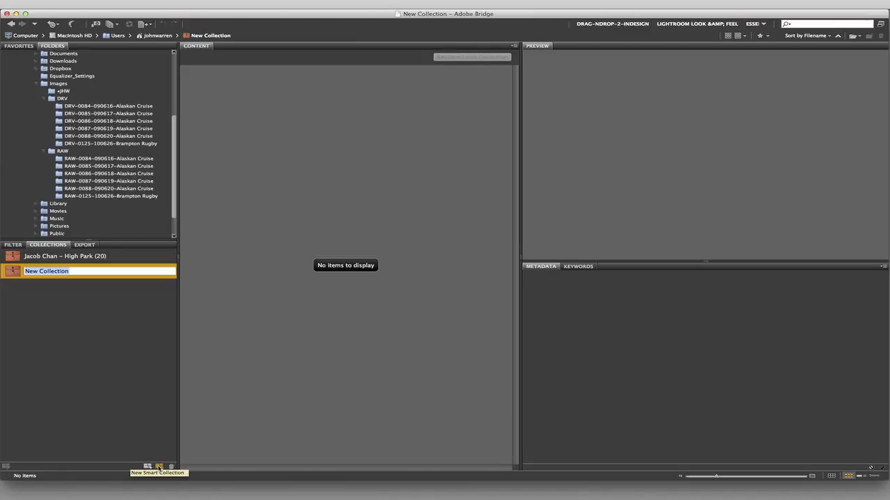
type("Alaska")
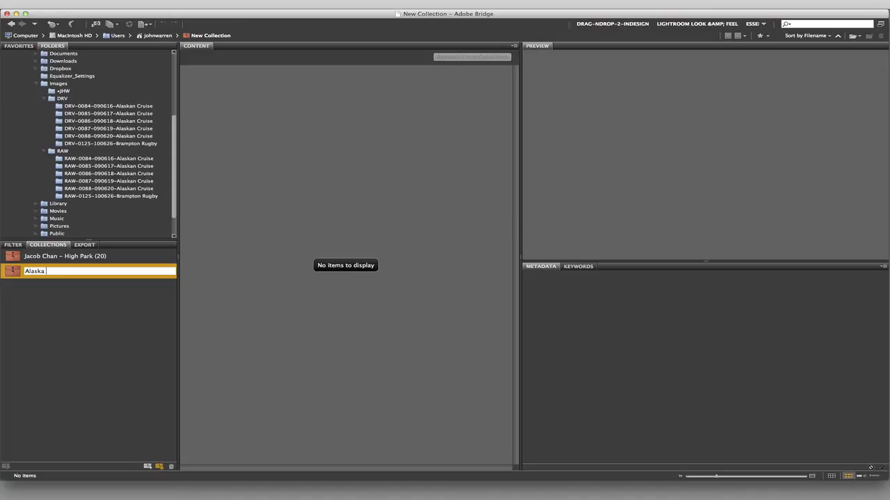
type("Cruise")
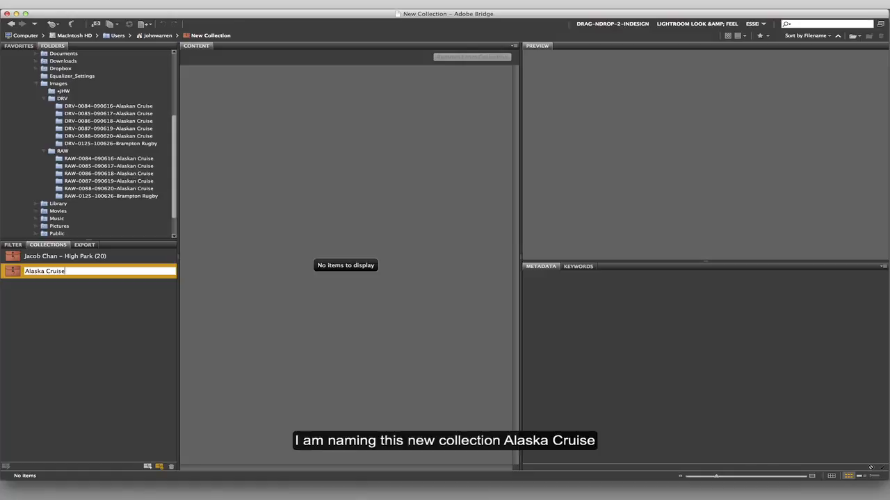
key("Return")
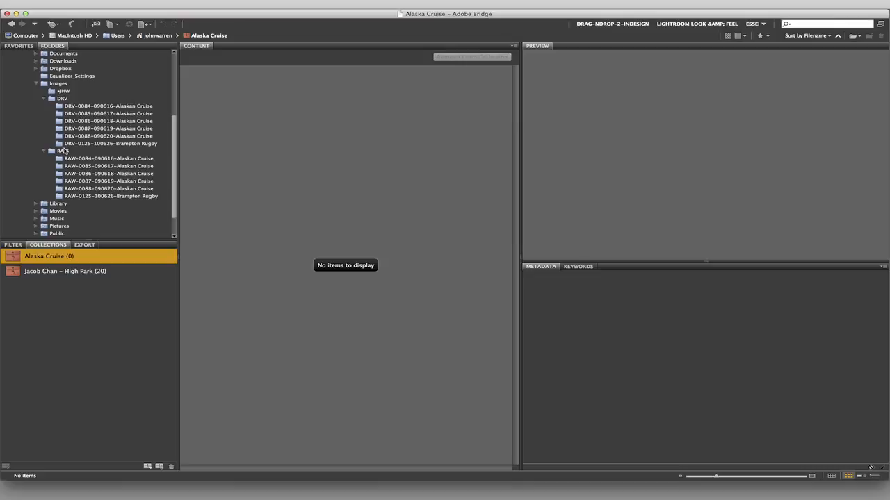
left_click(76, 159)
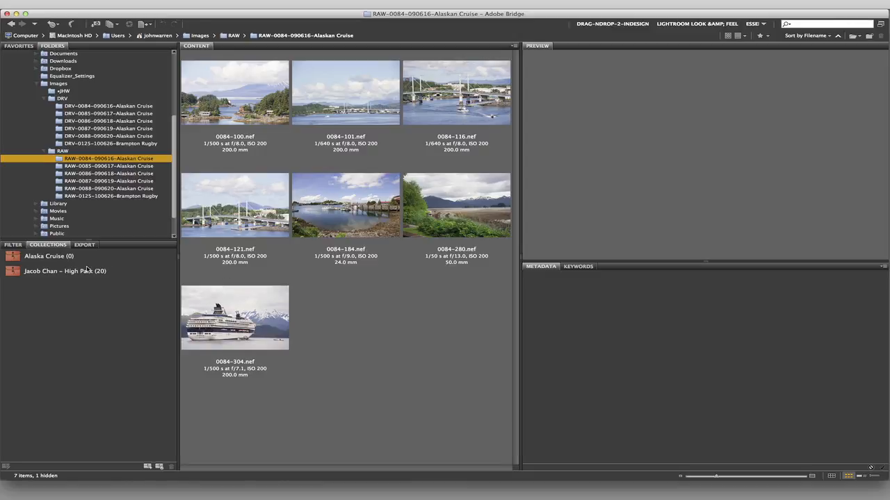
left_click(232, 105)
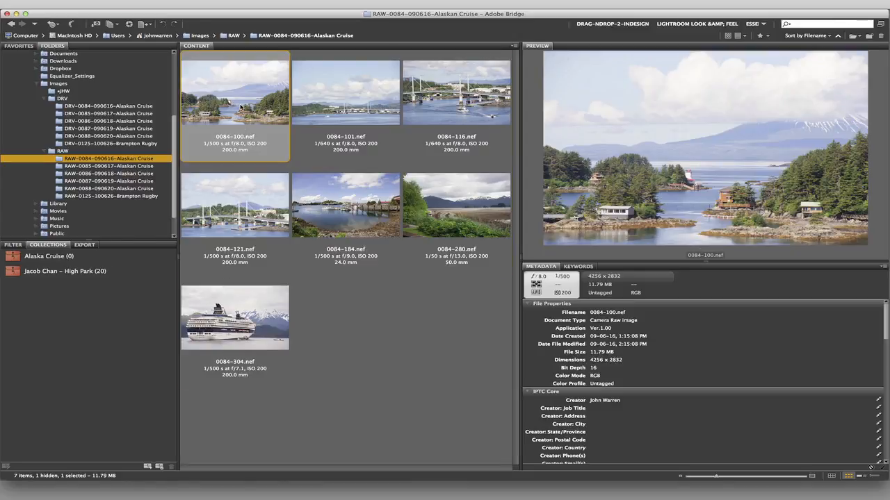
key("super+a")
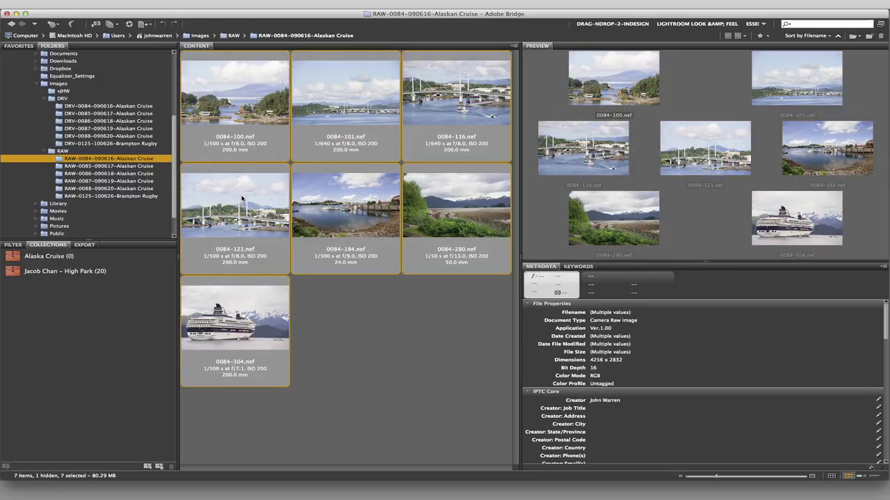
mouse_move(242, 199)
left_mouse_down()
mouse_move(226, 203)
mouse_move(234, 207)
left_mouse_up()
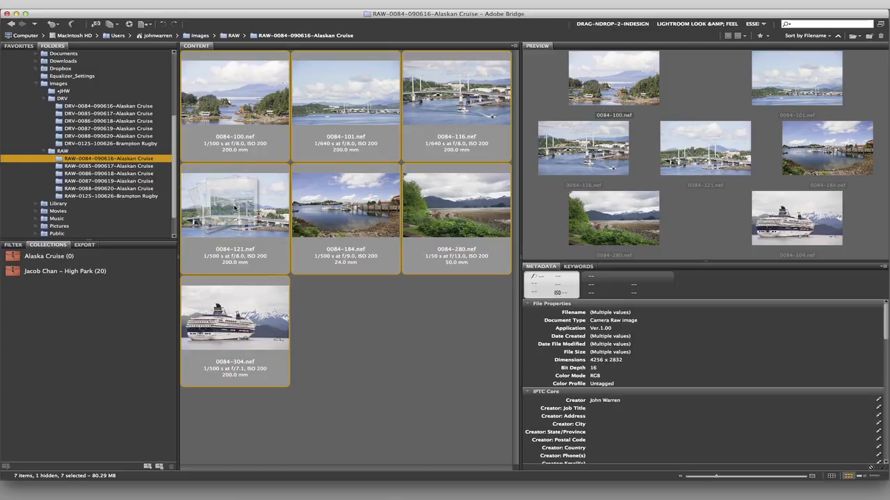
left_click_drag(234, 207, 123, 259)
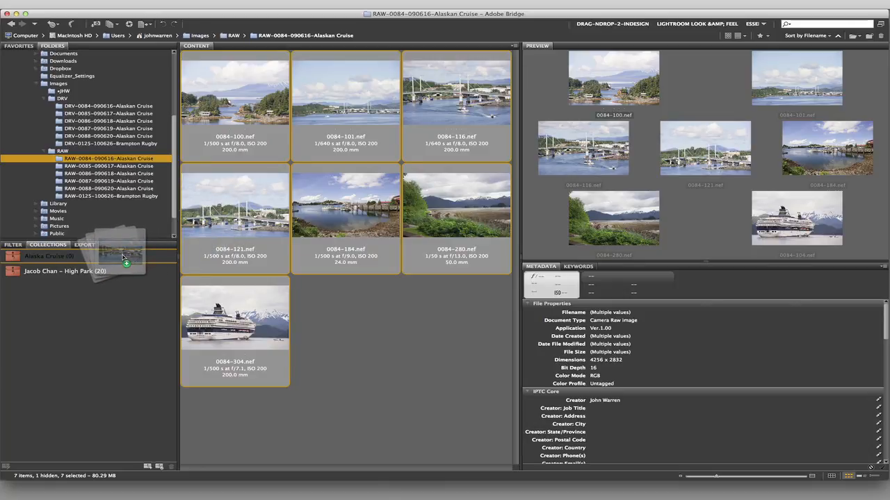
left_click_drag(122, 258, 126, 259)
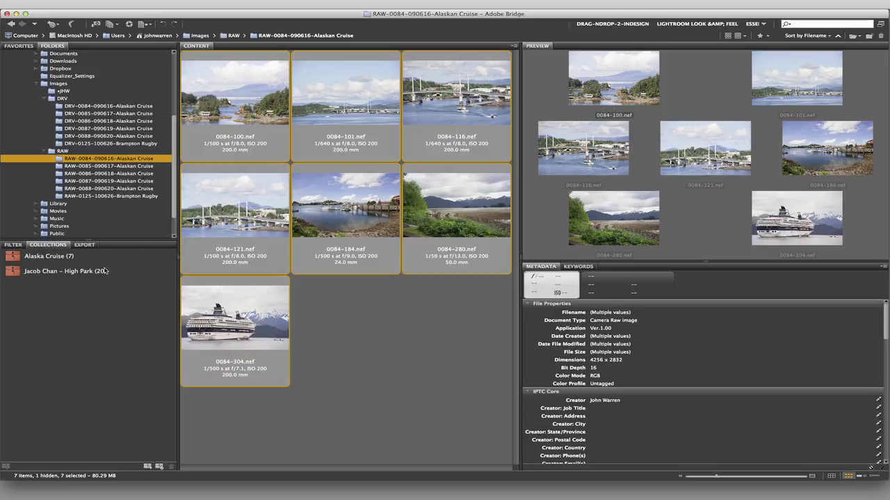
left_click(148, 167)
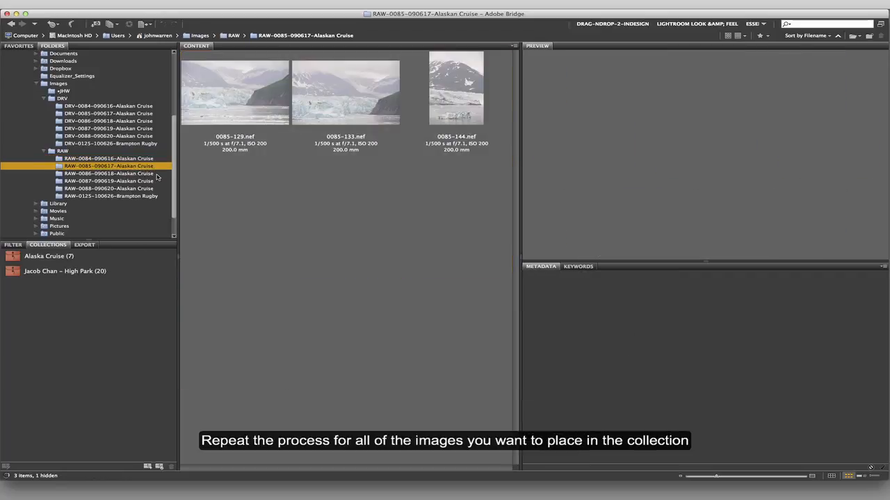
left_click(265, 110)
key("super+a")
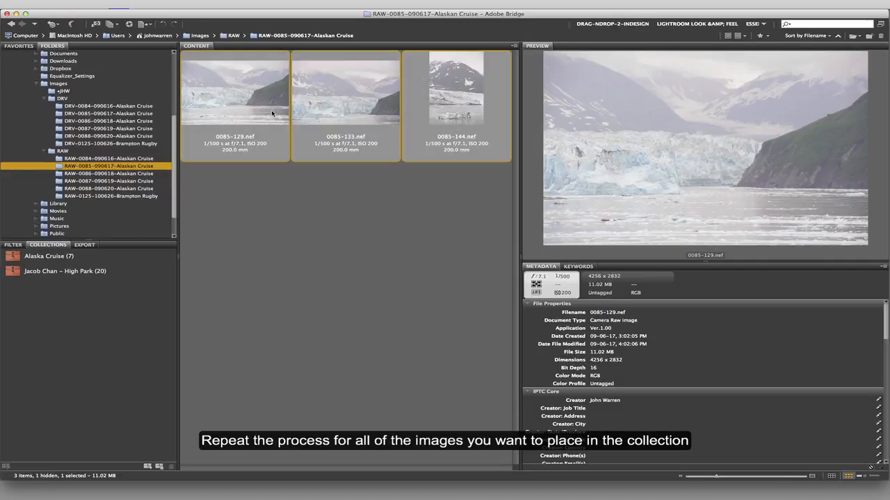
left_click_drag(240, 85, 136, 258)
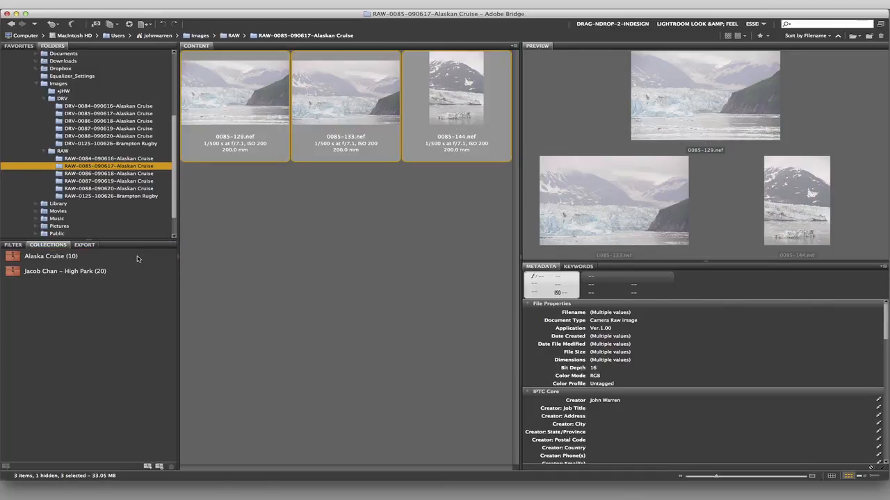
left_click(127, 174)
left_click(238, 103)
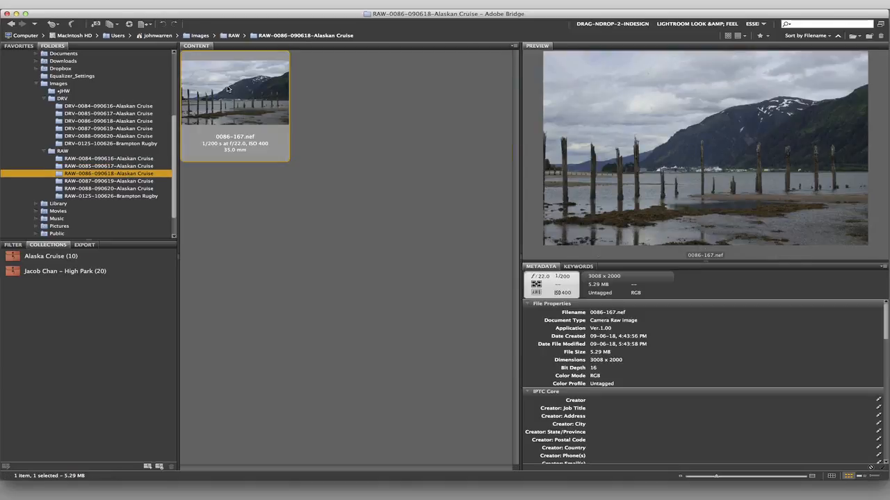
left_click_drag(227, 89, 134, 261)
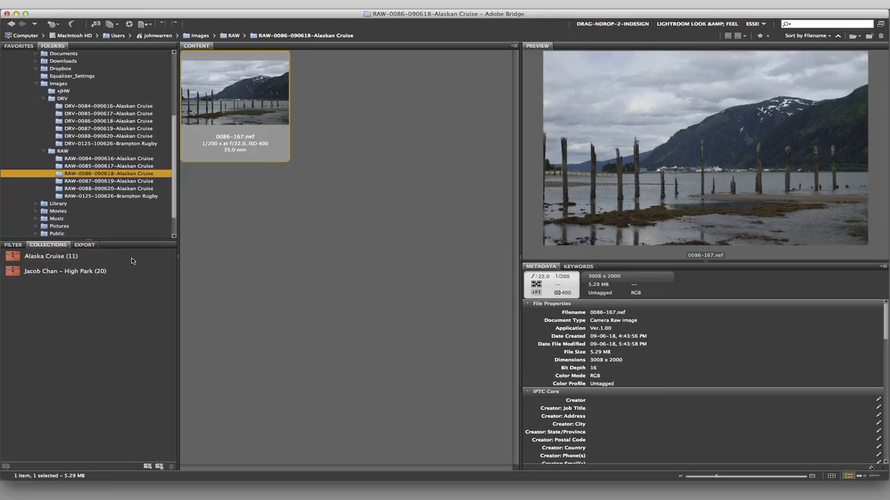
left_click(121, 182)
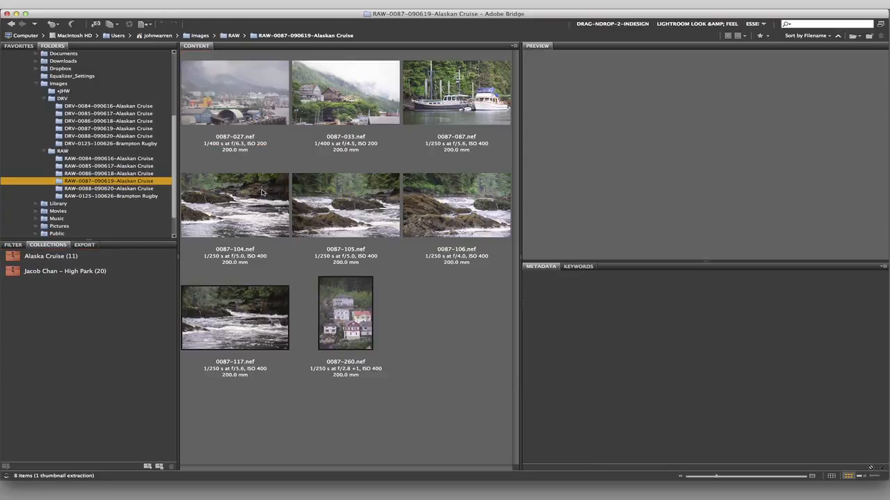
left_click(240, 120)
key("super+a")
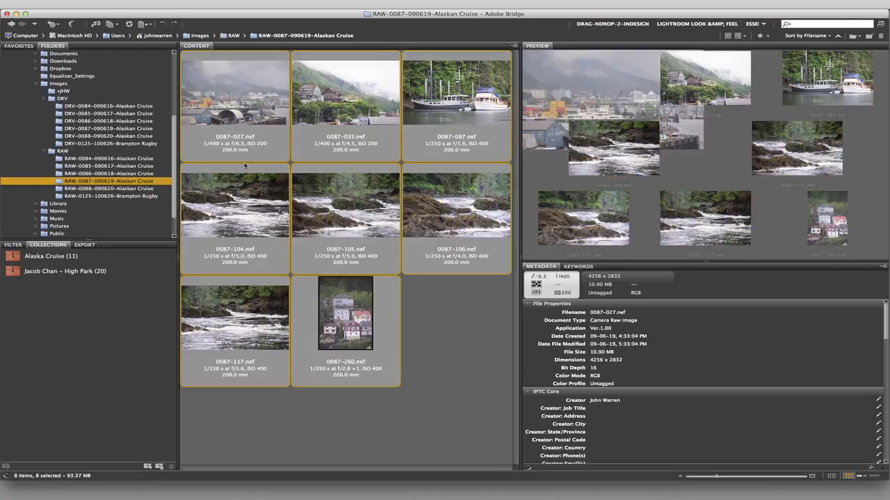
left_click_drag(229, 203, 136, 258)
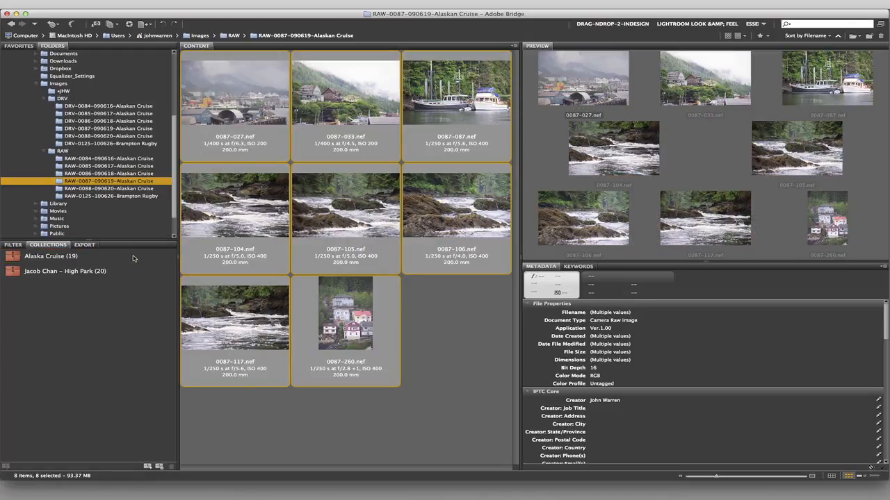
left_click(147, 188)
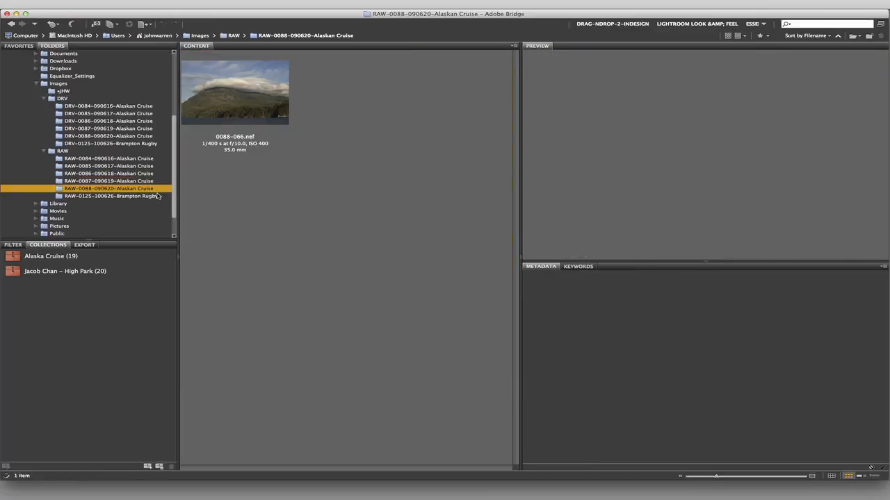
left_click(254, 106)
left_click_drag(231, 90, 139, 261)
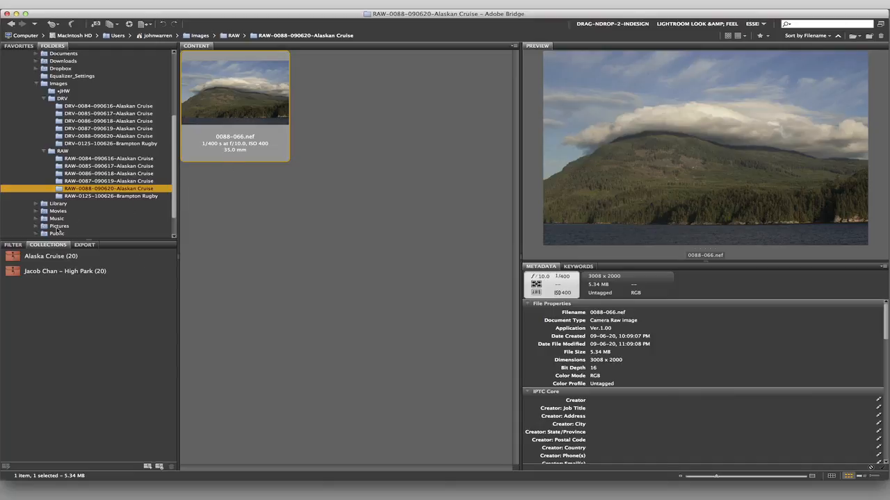
Step: Open the Alaska Cruise collection, then widen the content area and shrink the thumbnails so all its images fit in view
left_click(51, 258)
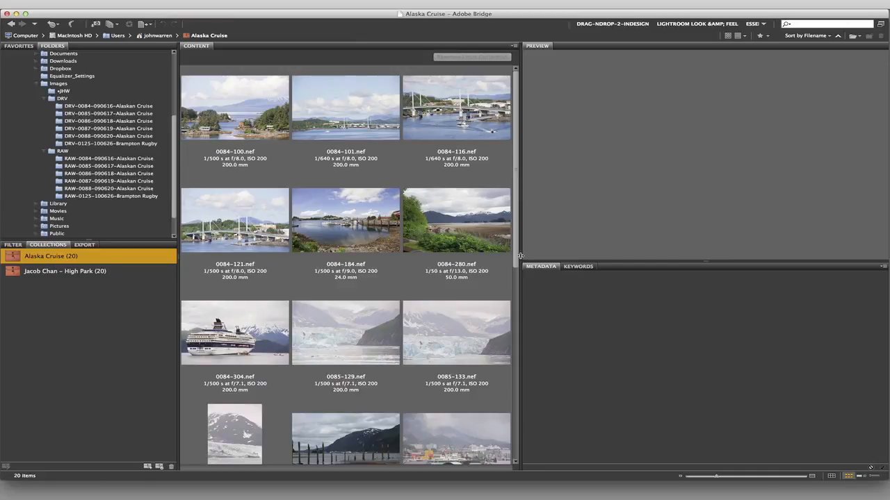
left_click_drag(525, 253, 546, 237)
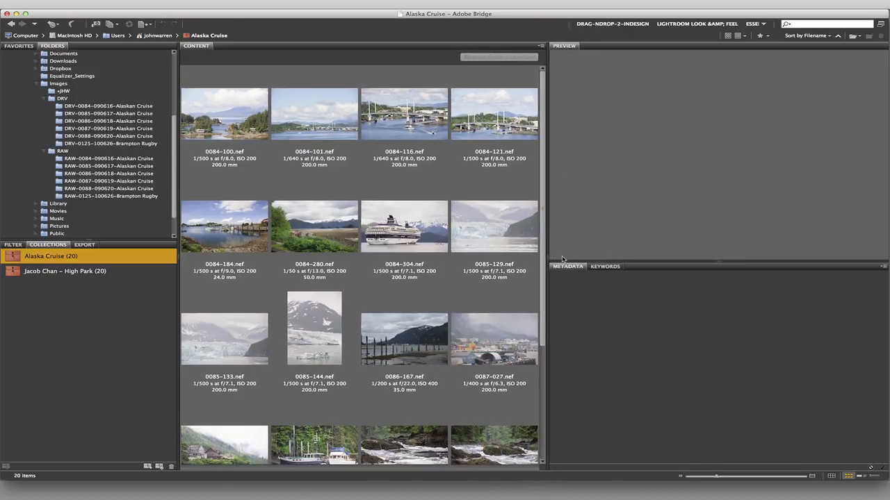
left_click_drag(549, 256, 618, 249)
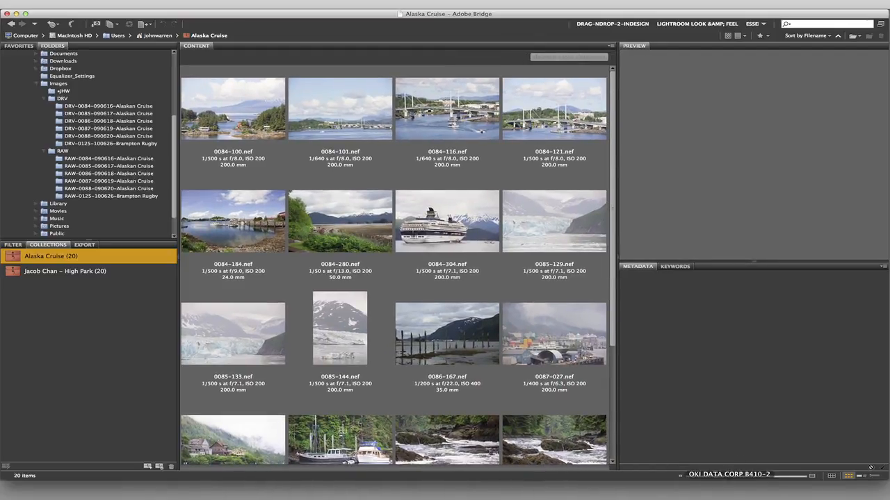
left_click_drag(725, 479, 710, 478)
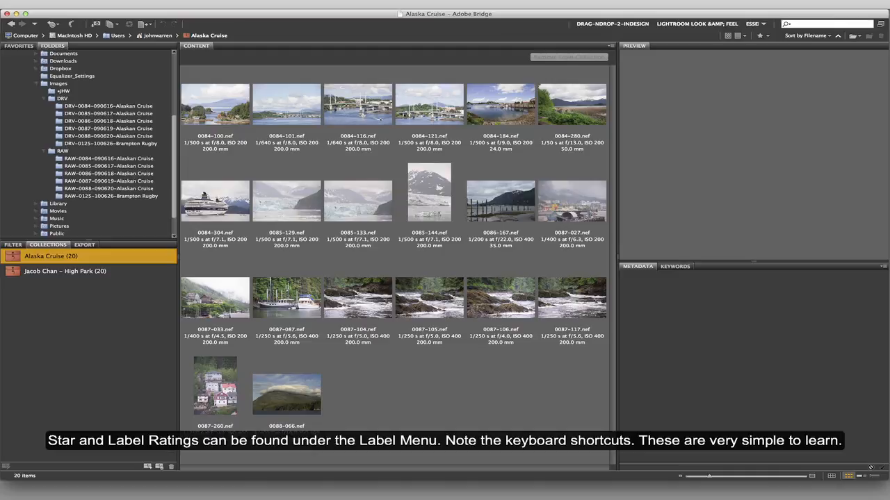
Step: Examine the star rating and label commands available for 0084-100.nef without applying any, then deselect the image
left_click(198, 9)
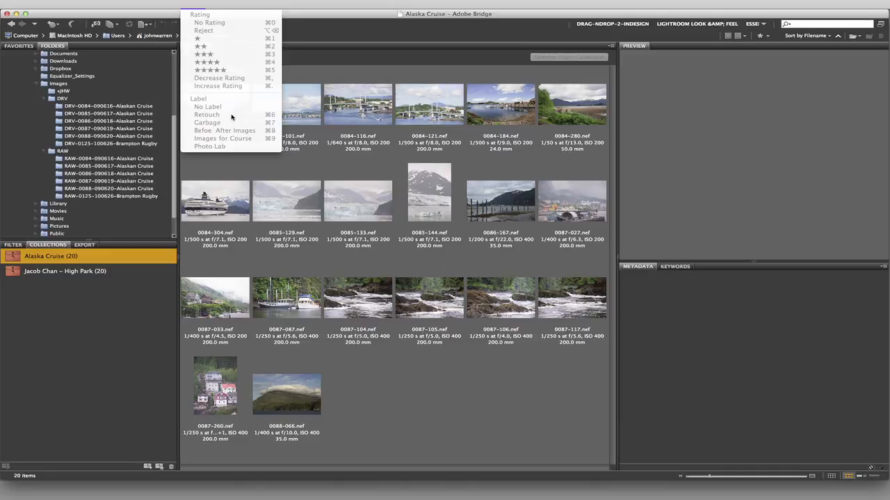
key("Escape")
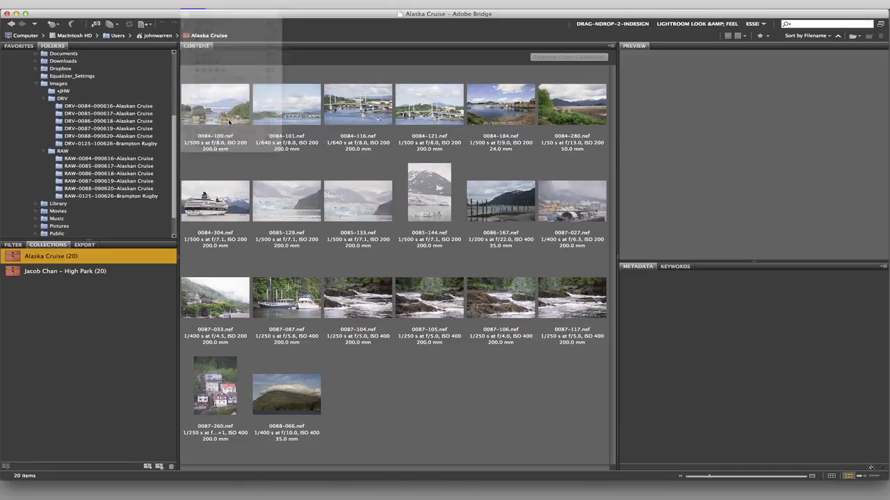
left_click(230, 124)
left_click(193, 6)
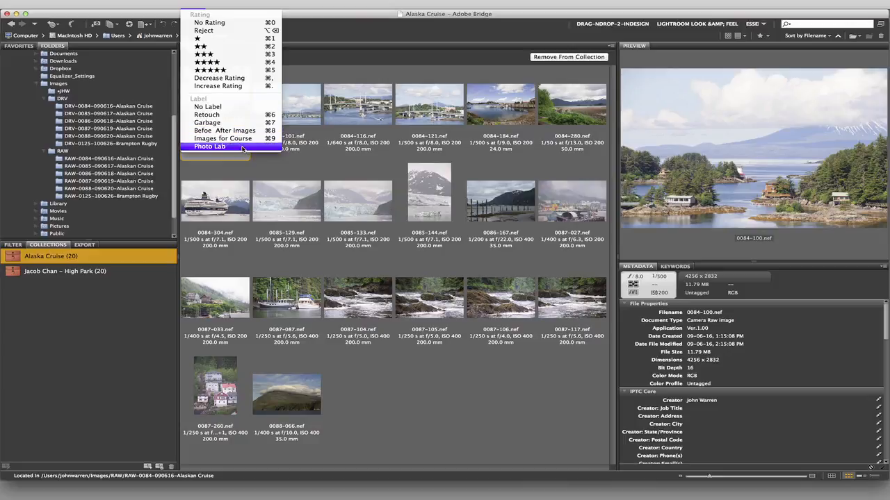
left_click(188, 10)
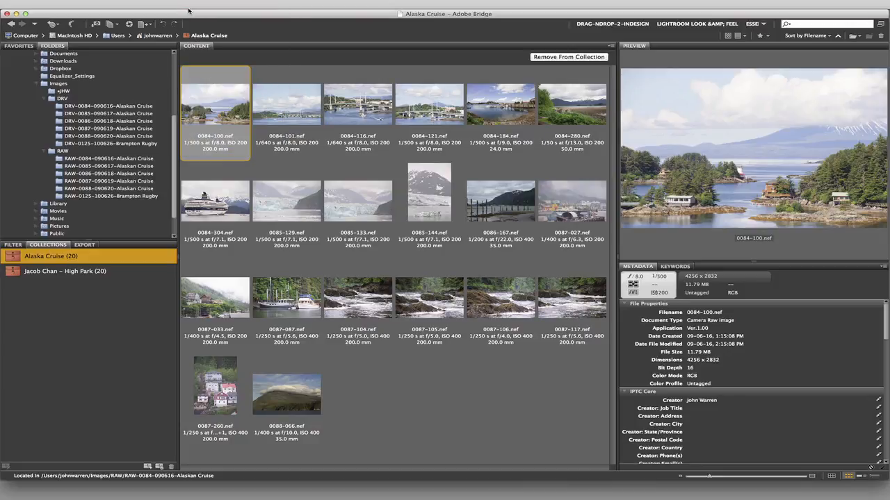
left_click(479, 411)
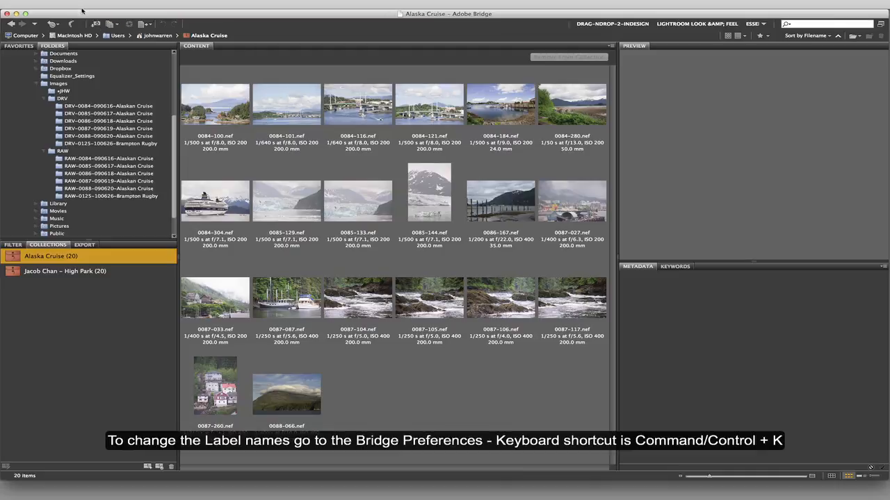
Step: Examine the label names in the Labels preferences, cancel without changes, and look over the rating and label commands again
left_click(75, 8)
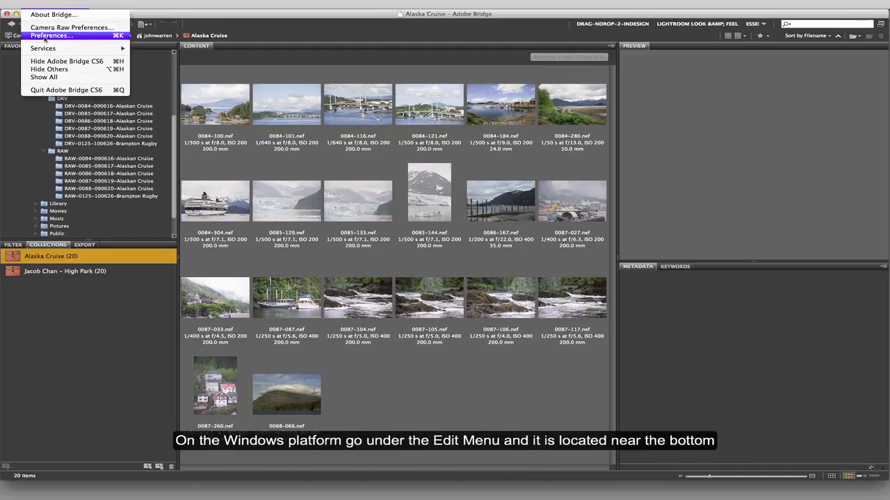
left_click(116, 37)
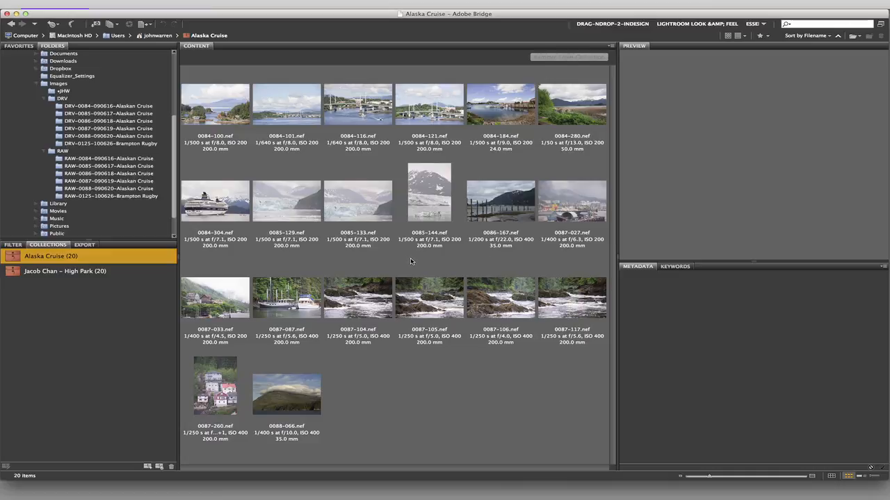
key("super+k")
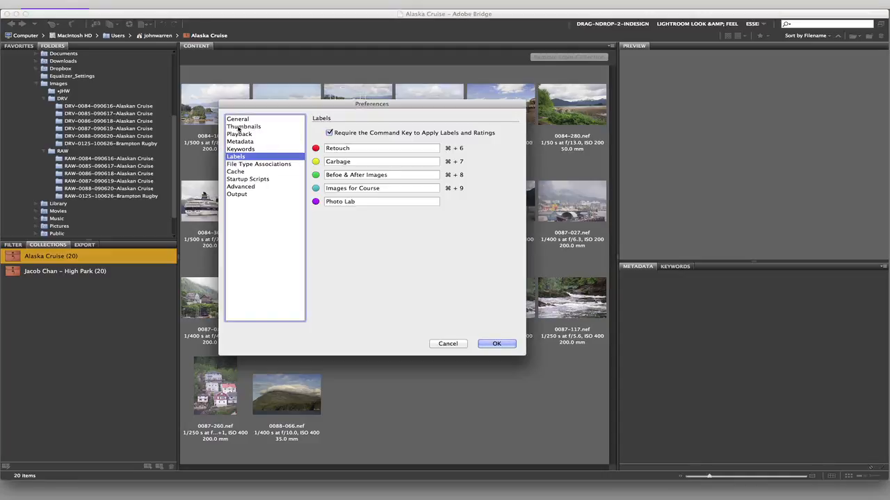
left_click(237, 119)
left_click(236, 157)
left_click(453, 343)
left_click(193, 6)
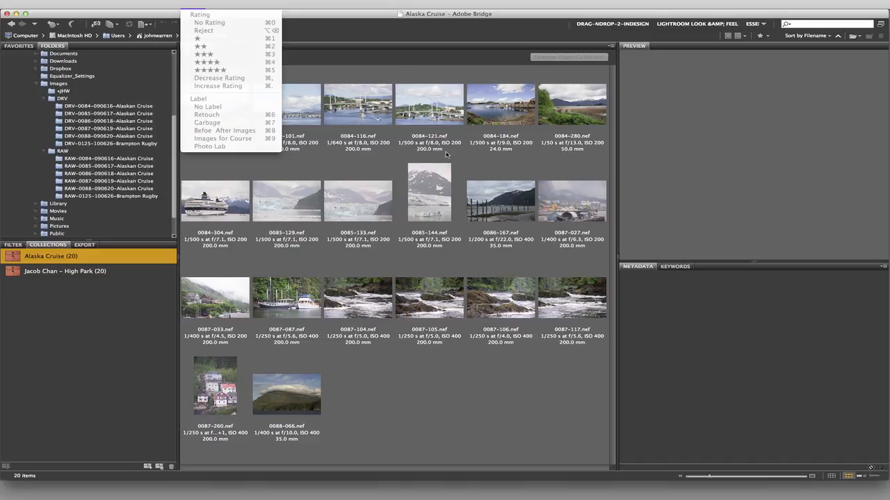
left_click(311, 119)
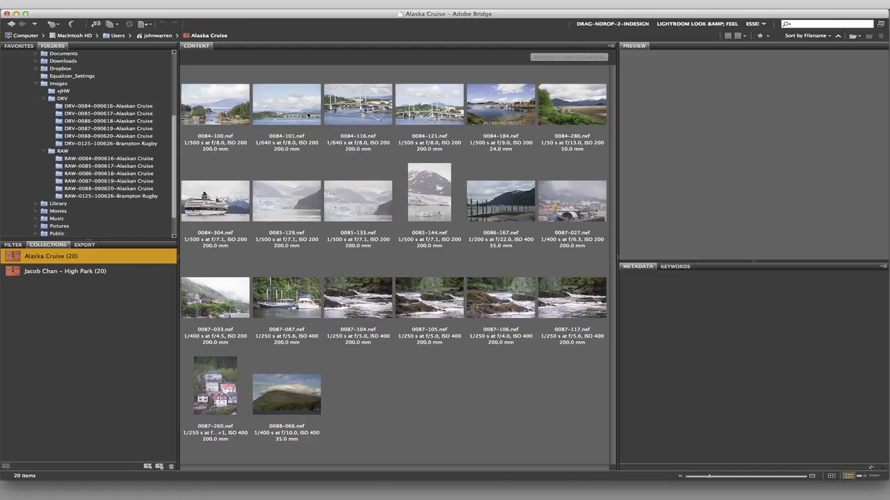
Step: Give all the images in the Alaska Cruise collection a one-star rating, then deselect them
left_click(501, 104)
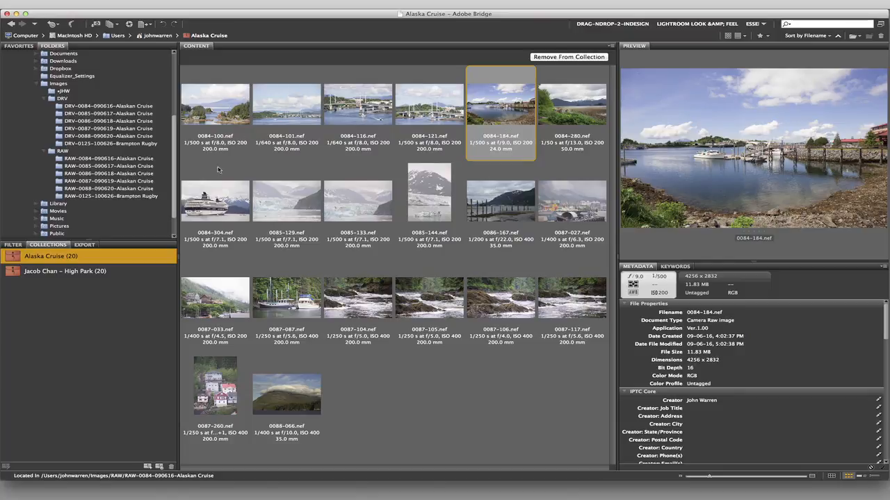
left_click(230, 110)
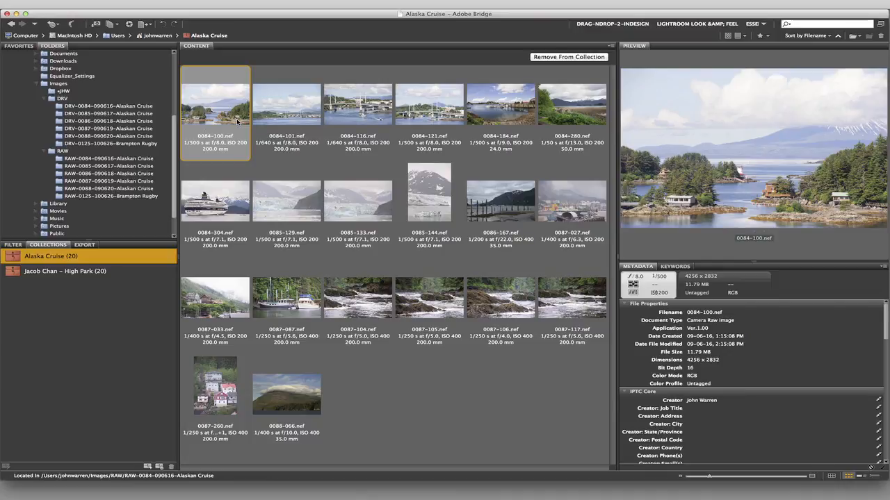
key("super+a")
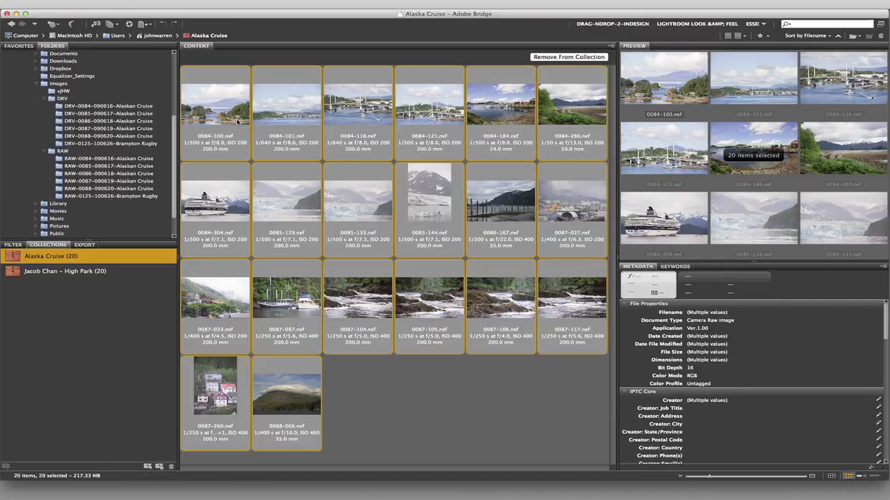
left_click(189, 9)
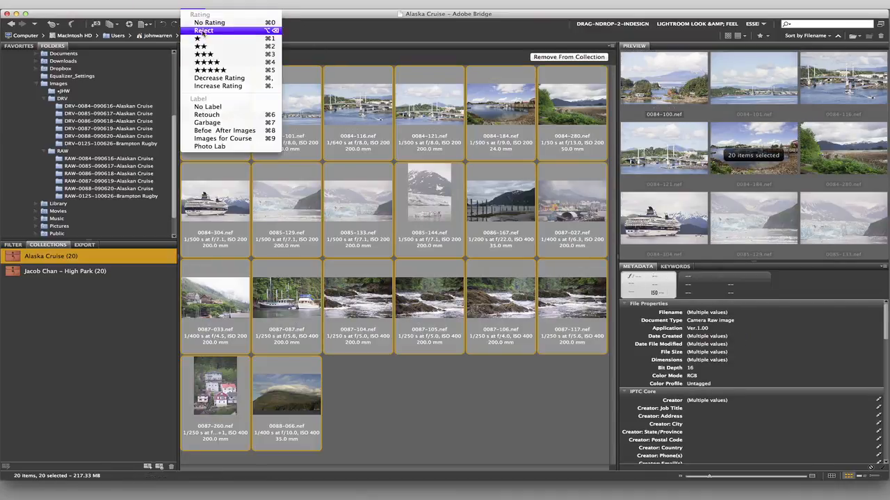
left_click(245, 43)
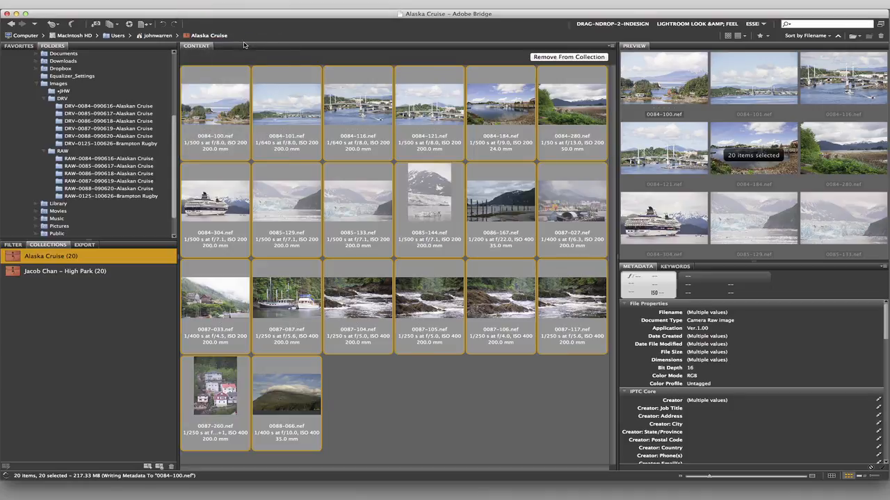
left_click(415, 396)
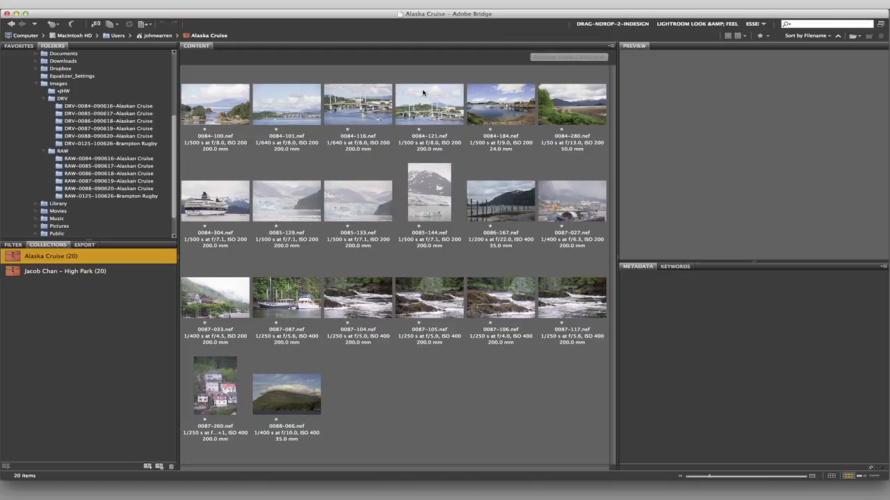
Step: Raise 0084-116.nef, 0084-184.nef and 0086-167.nef to a two-star rating
left_click(367, 114)
key("super+2")
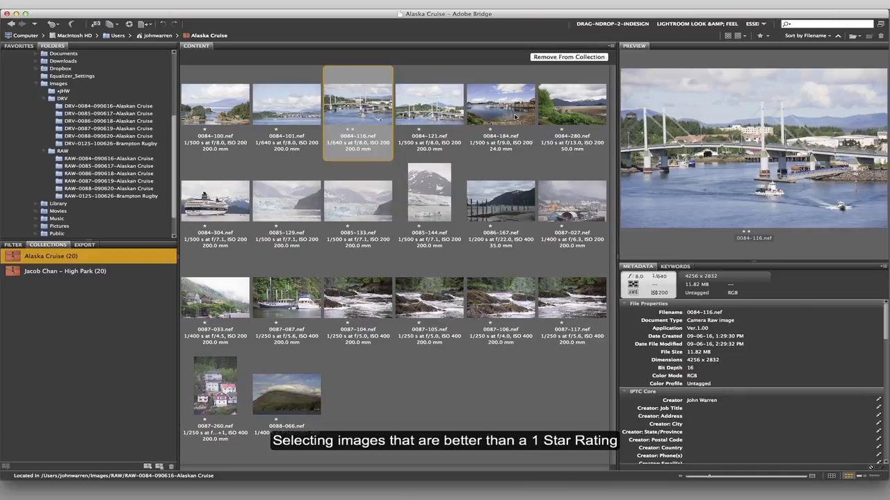
left_click(516, 119)
key("super+2")
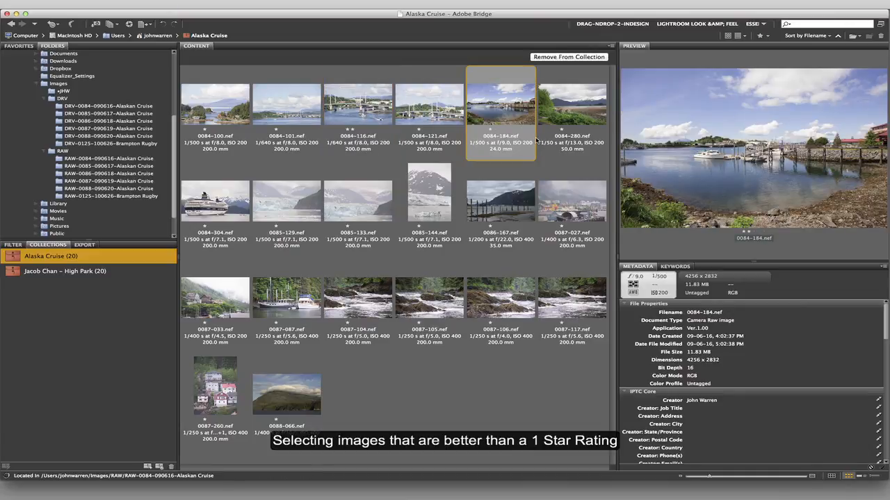
left_click(496, 202)
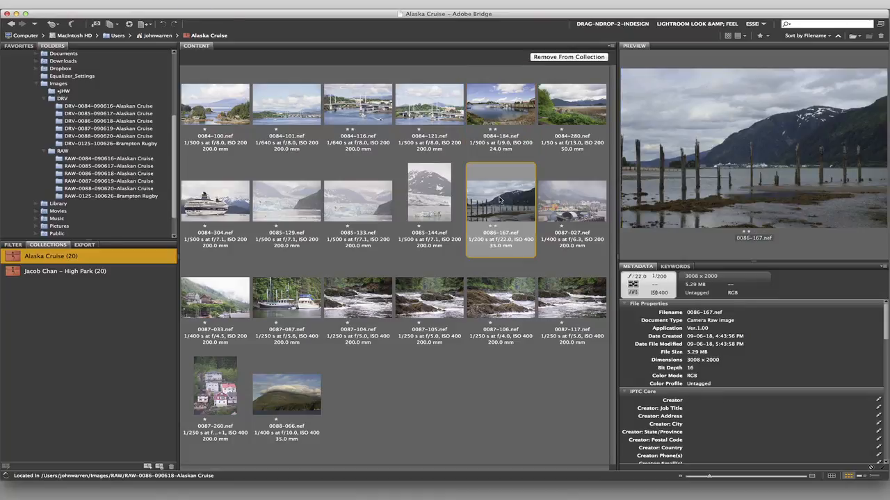
key("super+2")
Step: Raise 0088-066.nef, 0085-133.nef and 0085-144.nef to a two-star rating
left_click(279, 381)
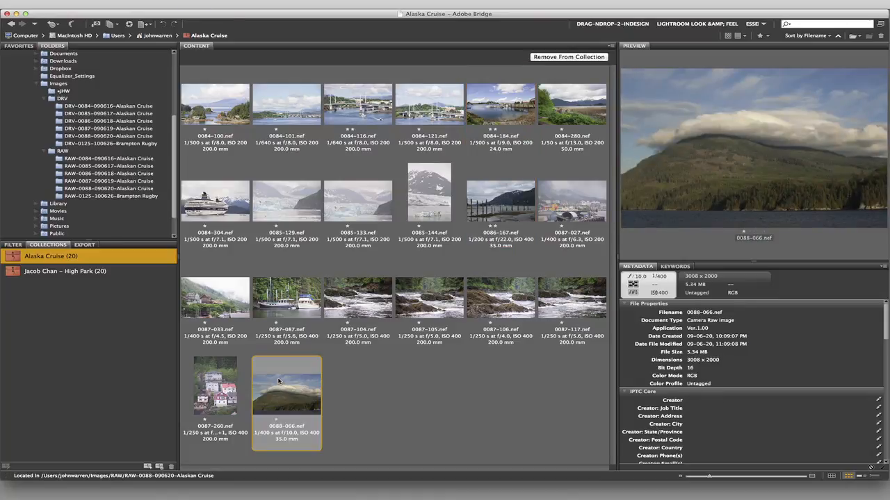
key("super+2")
left_click(342, 207)
key("super+2")
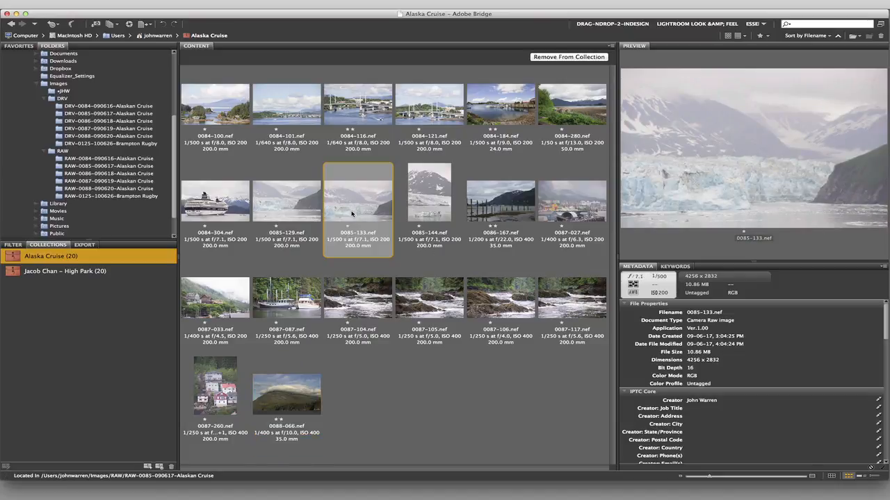
left_click(437, 197)
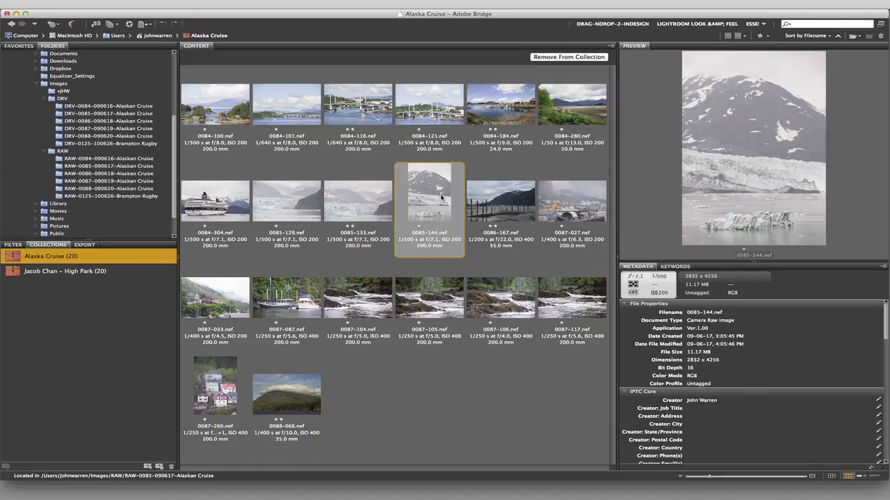
key("super+2")
Step: Display the filter criteria for the collection and rate 0087-260.nef and 0084-100.nef two stars
left_click(11, 244)
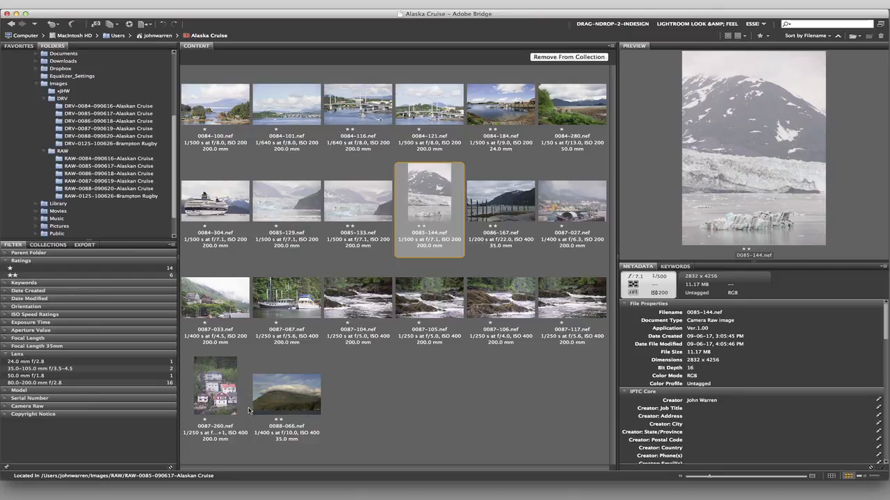
left_click(219, 385)
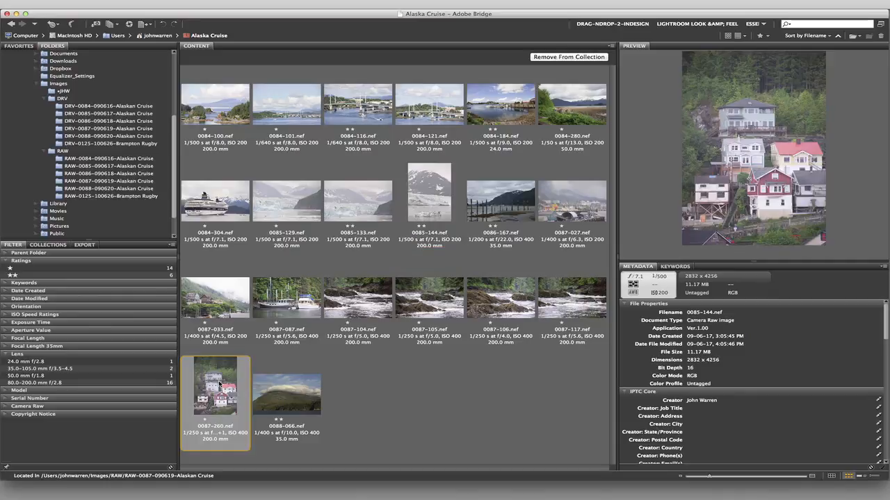
key("ctrl+2")
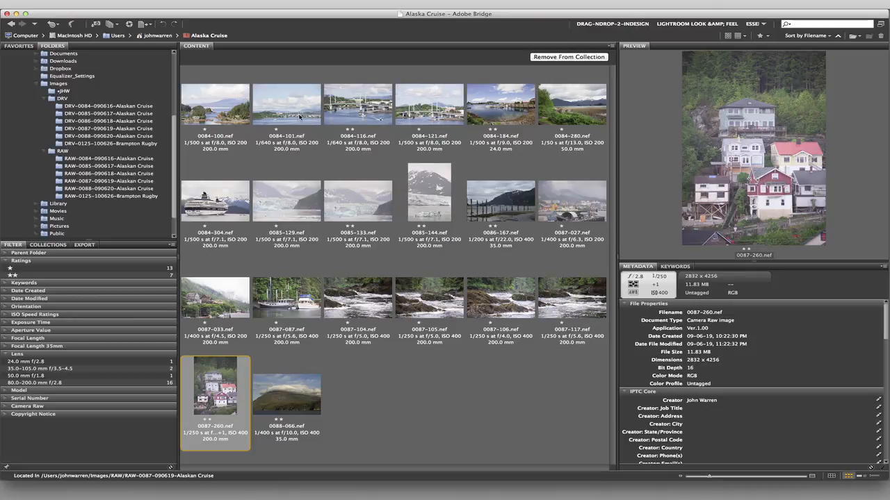
left_click(221, 108)
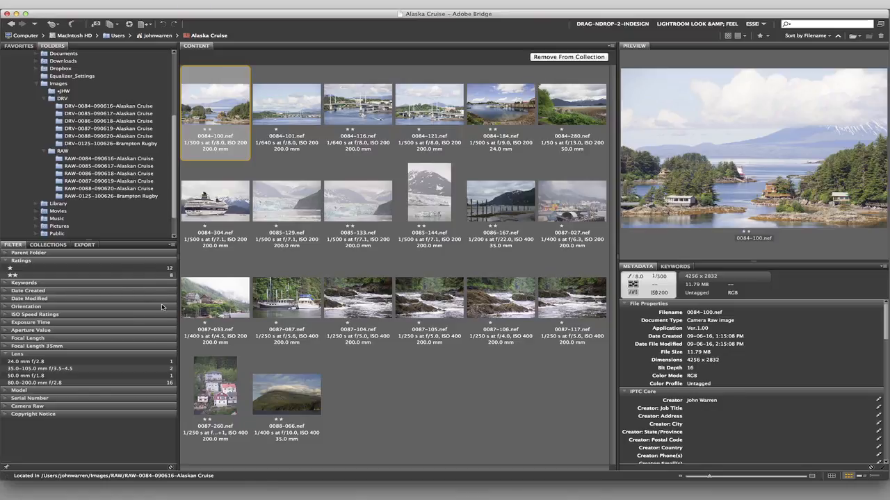
Step: Filter the collection to one-star images and raise the cruise ship image 0084-304.nef to two stars
left_click(9, 269)
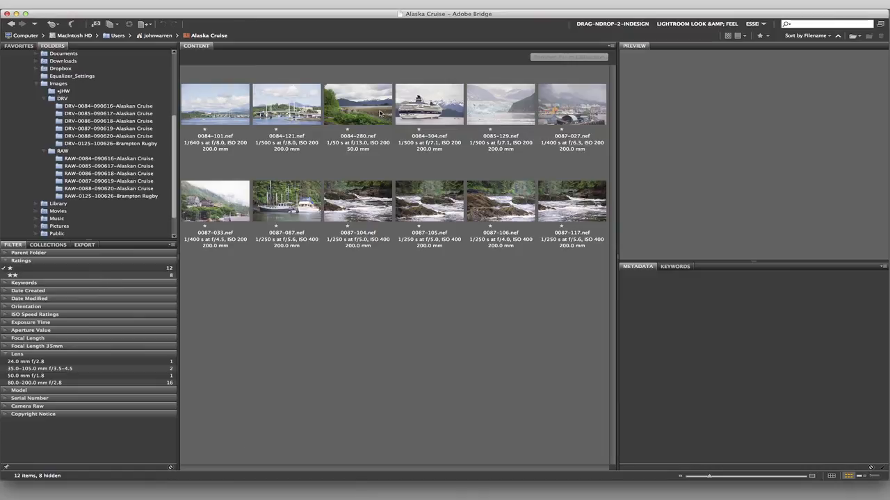
left_click(434, 114)
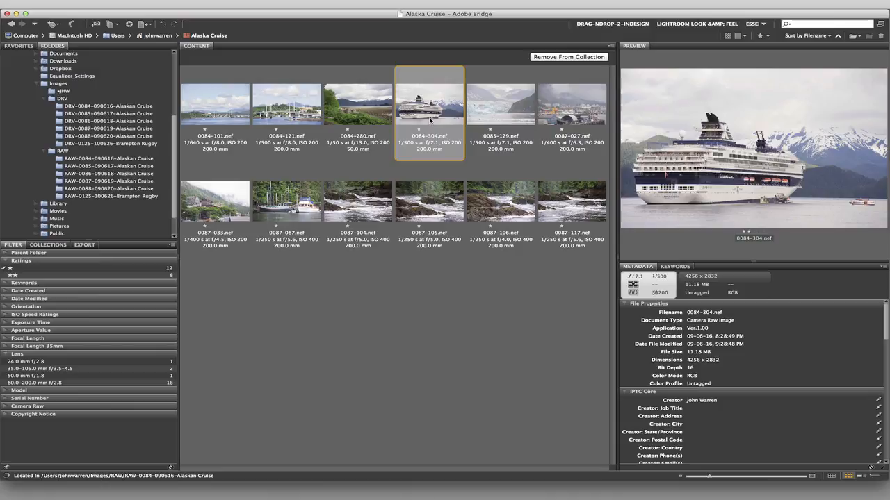
key("BackSpace")
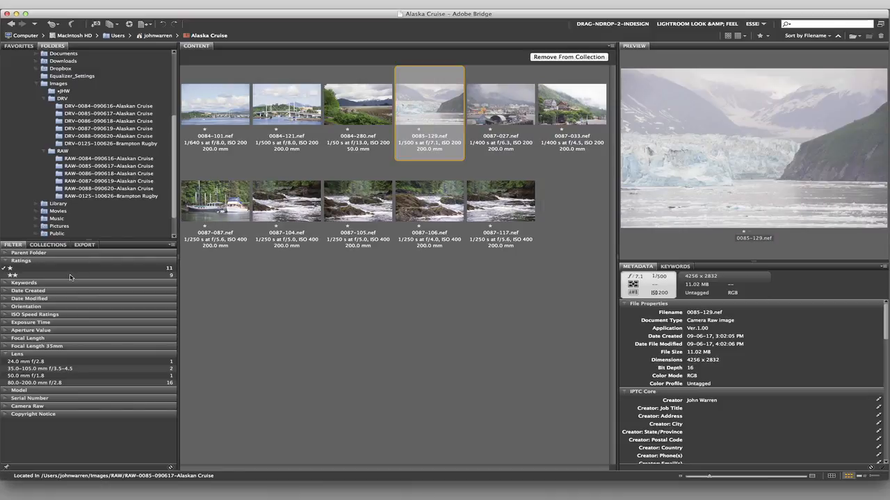
Step: Change the rating filter to show only two-star images and rate 0084-184.nef three stars
left_click(4, 276)
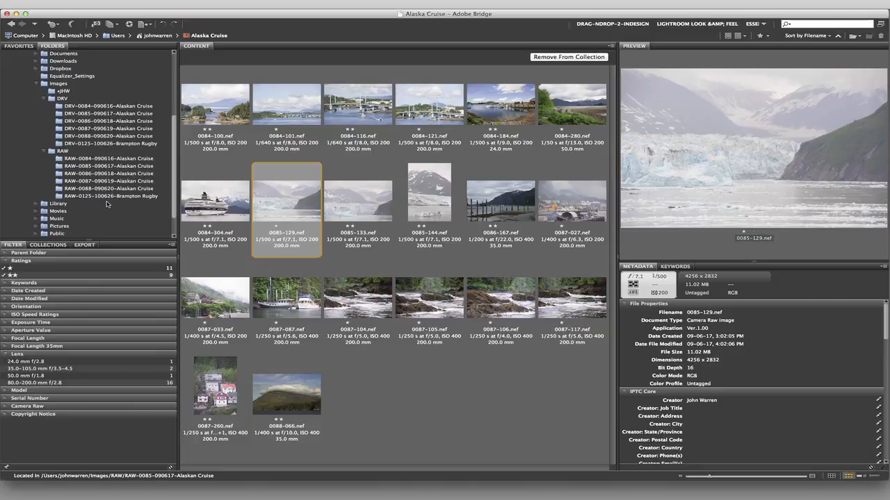
left_click(4, 268)
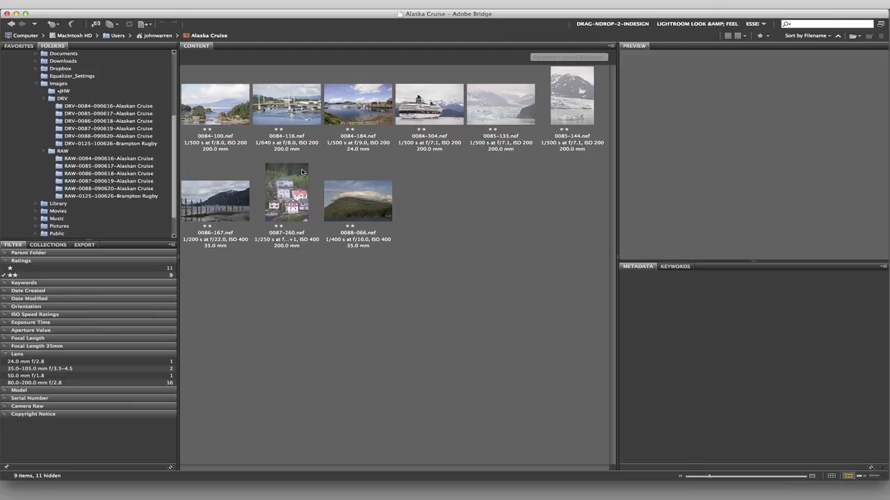
left_click(358, 110)
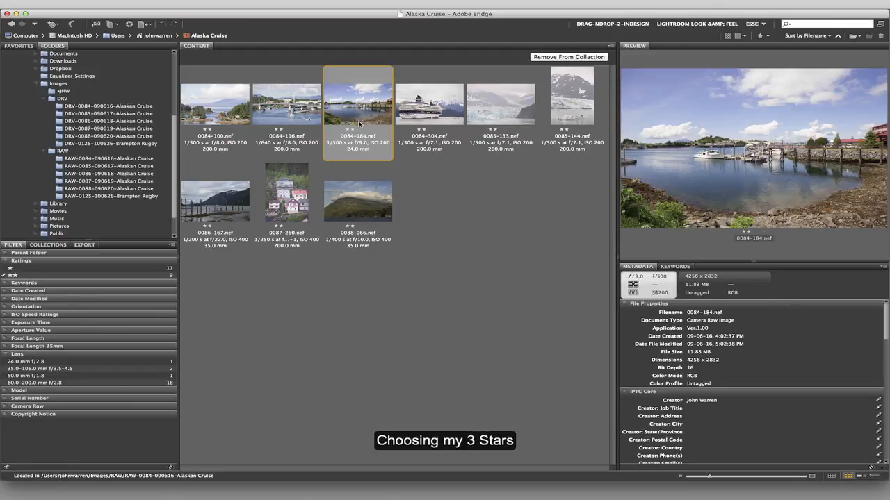
left_click(358, 129)
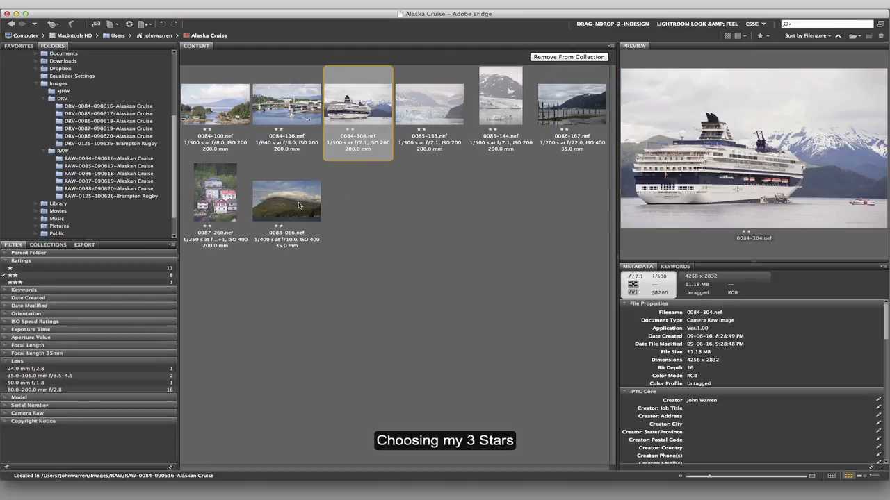
Step: Raise 0088-066.nef, 0086-167.nef and 0085-133.nef to a three-star rating
left_click(299, 206)
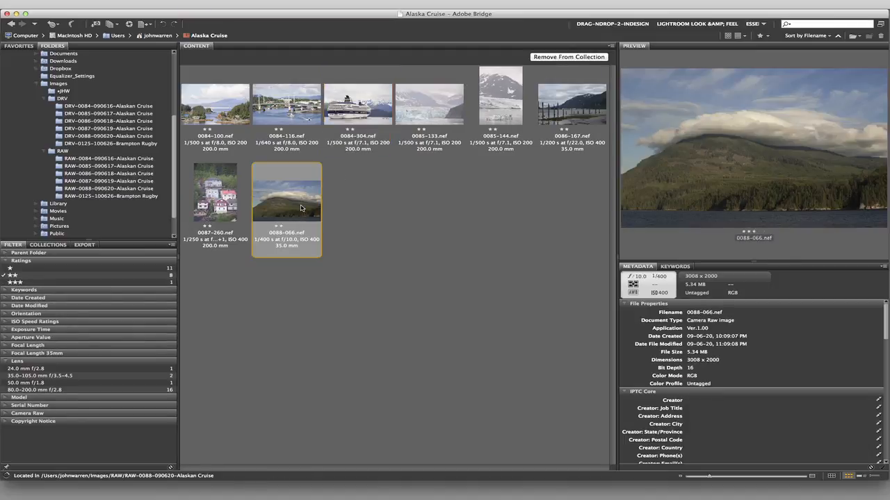
key("super+3")
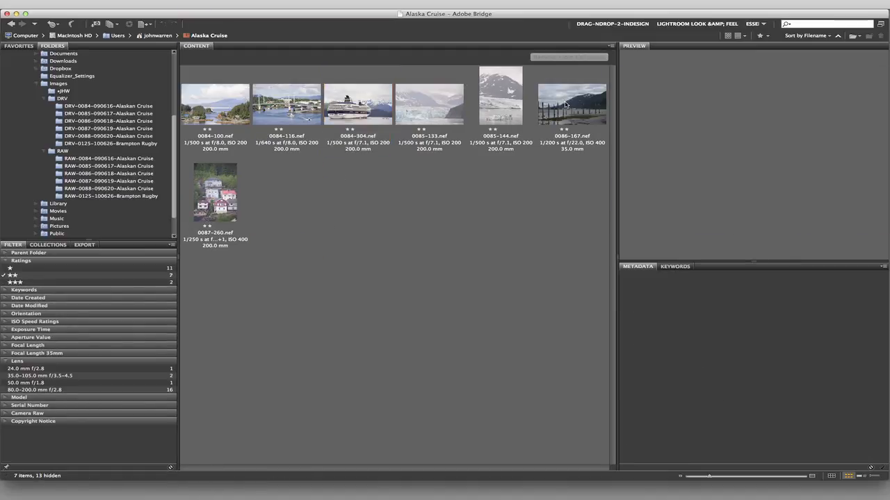
left_click(564, 104)
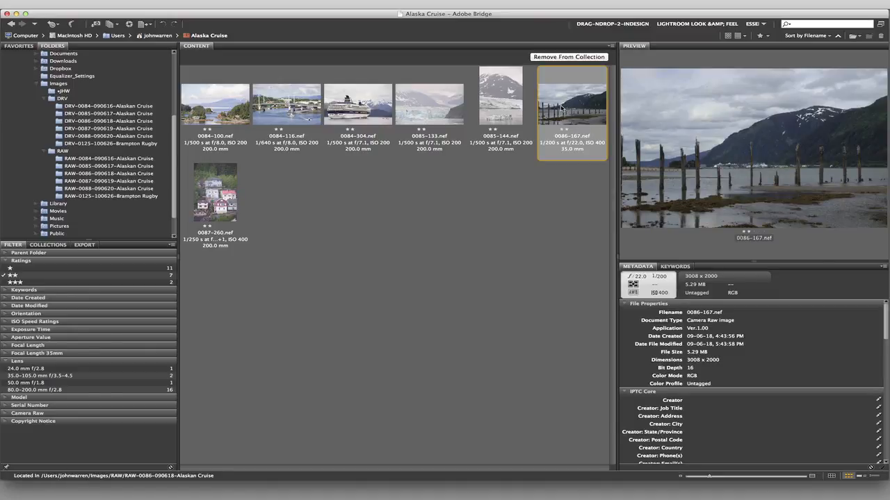
key("super+3")
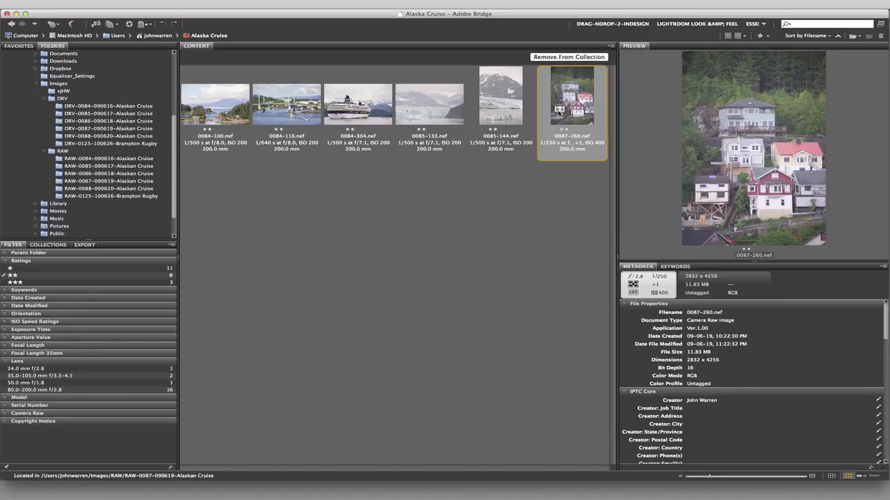
left_click(455, 109)
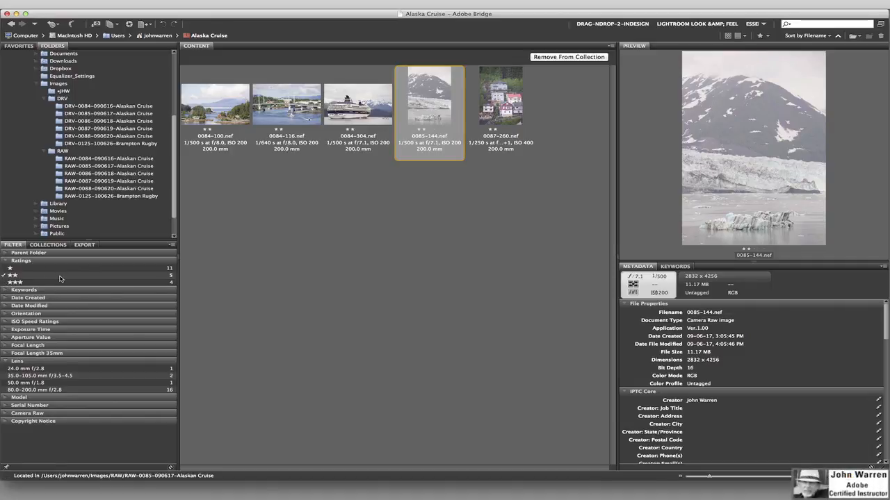
Step: Change the rating filter to show only the three-star images, with nothing selected
left_click(5, 283)
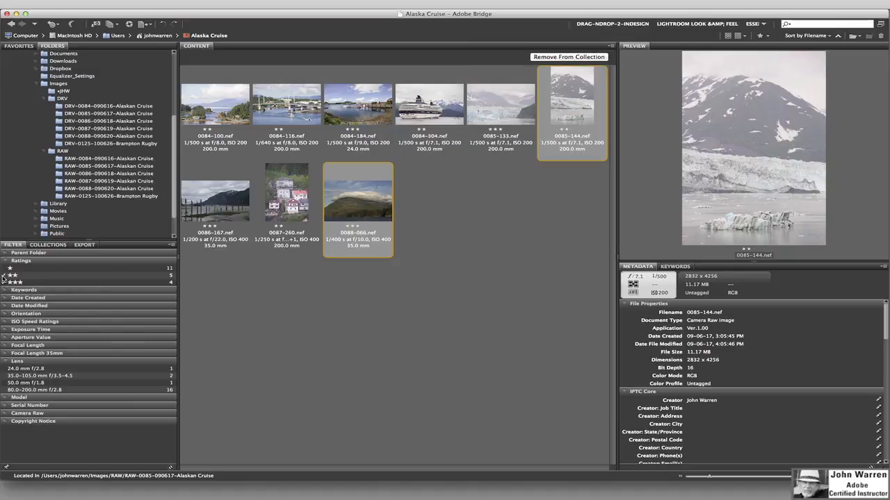
left_click(6, 276)
left_click(364, 267)
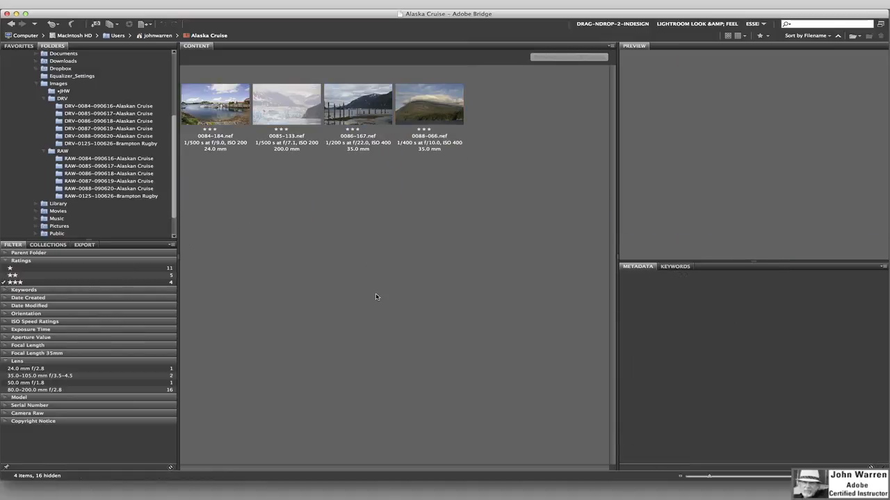